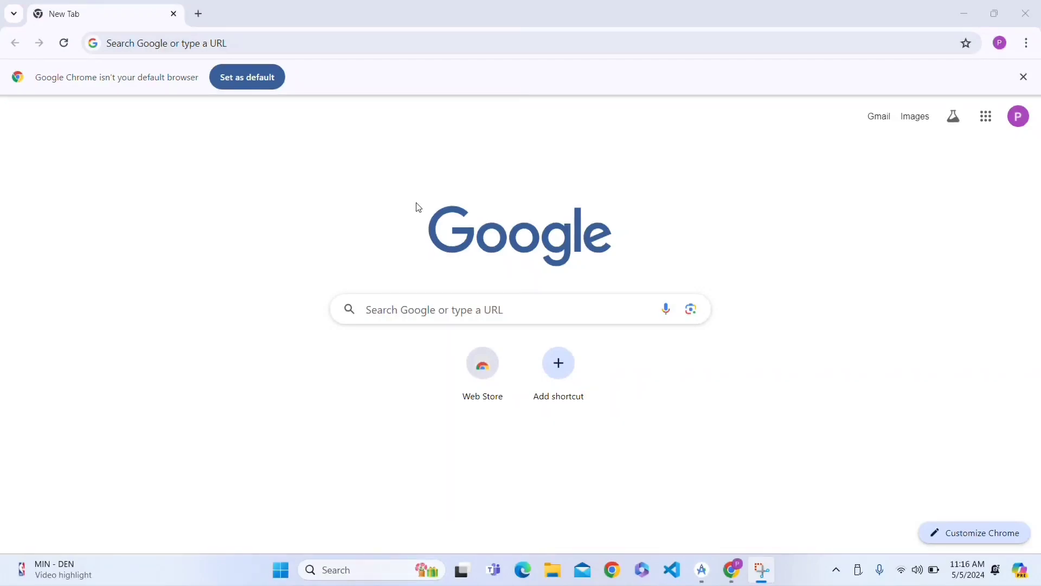
# Search Google for 'Google admob' and reach the AdMob home page.
pyautogui.click(421, 306)
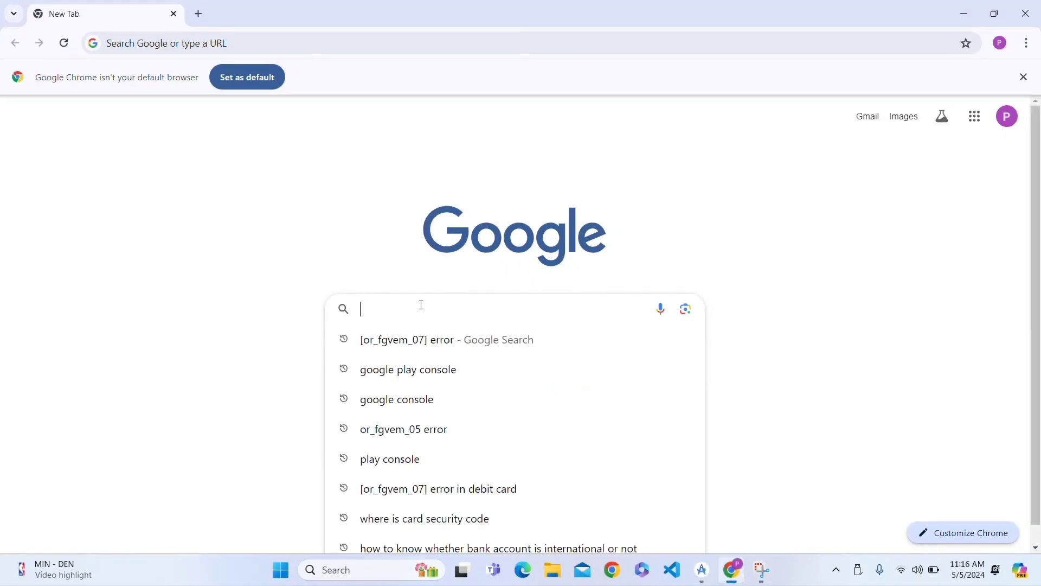
pyautogui.write('Google ad ')
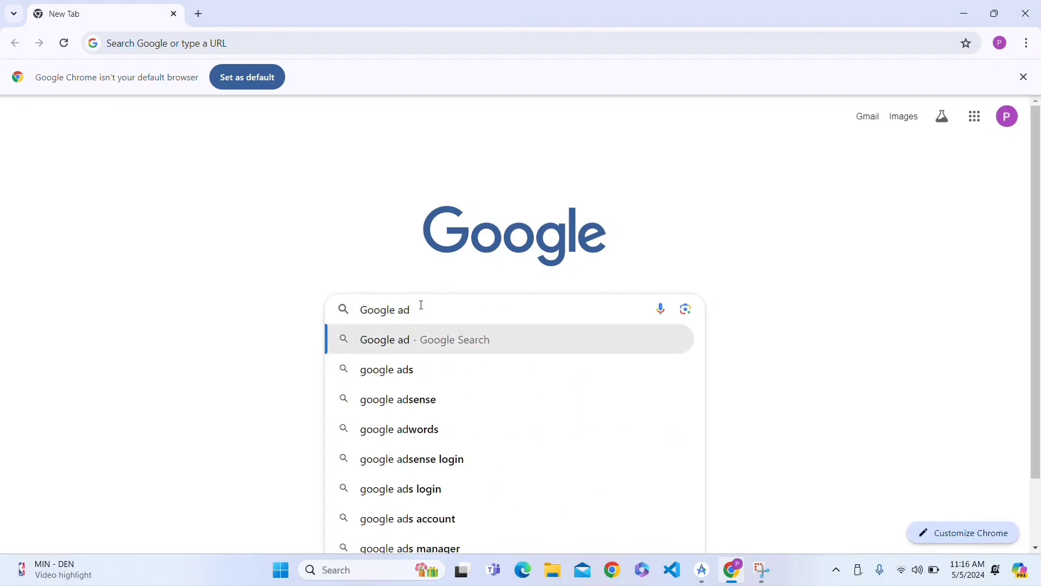
pyautogui.write('m')
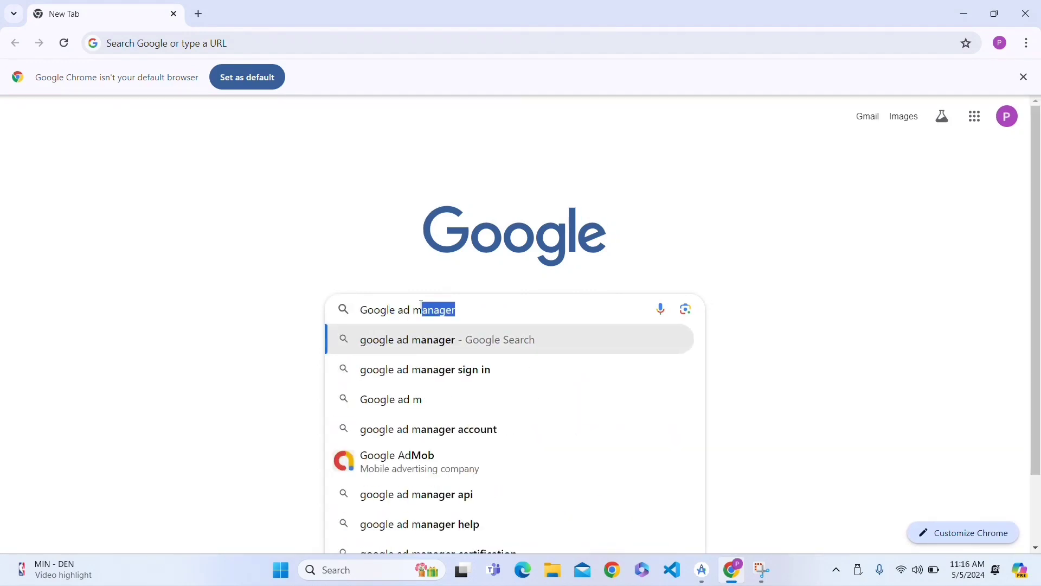
pyautogui.write('ob')
pyautogui.press('Return')
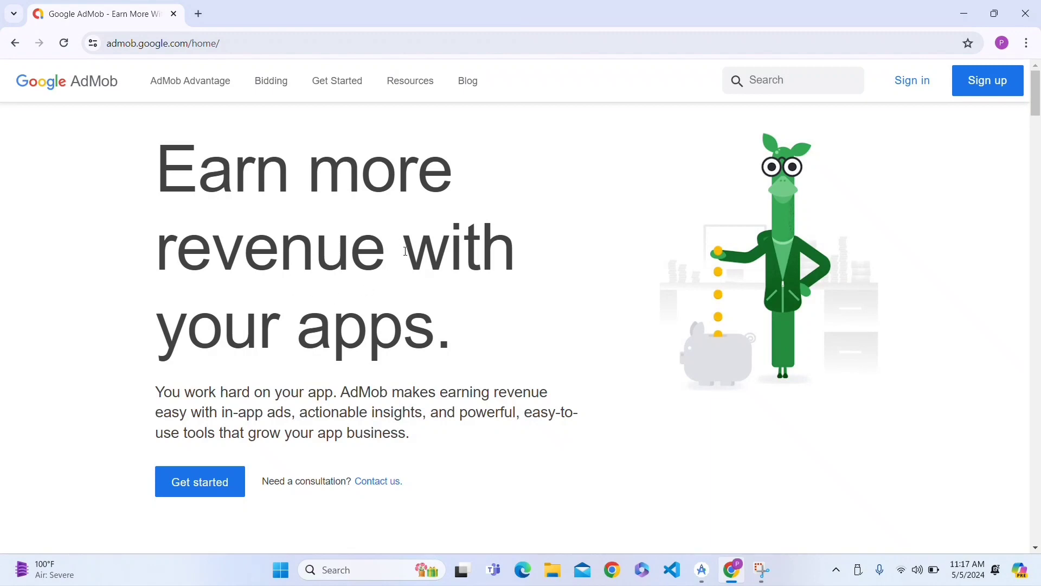
pyautogui.scroll(-3, 432, 293)
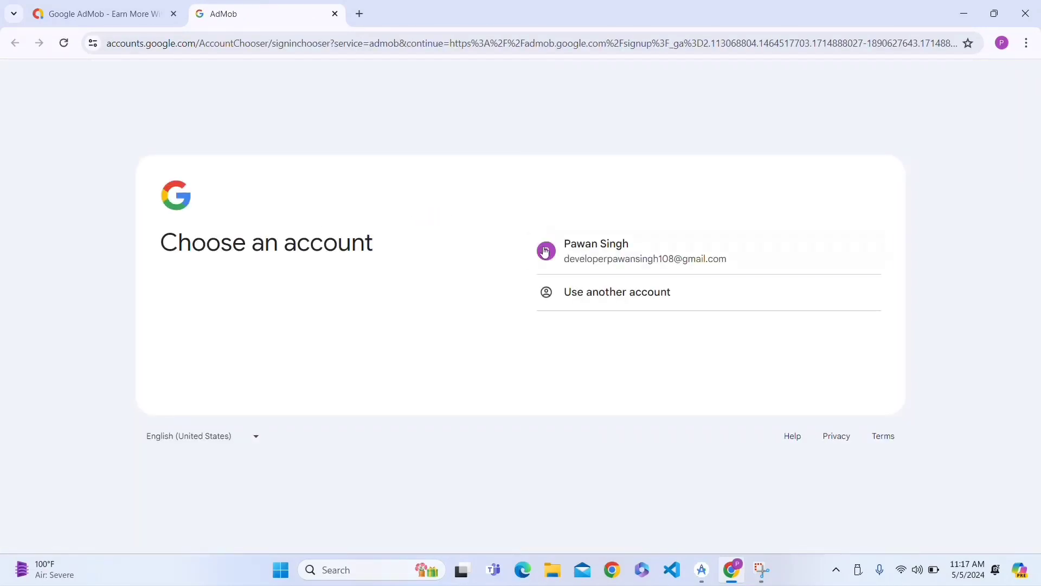
# Sign in to AdMob with the existing Google account and its password.
pyautogui.click(595, 256)
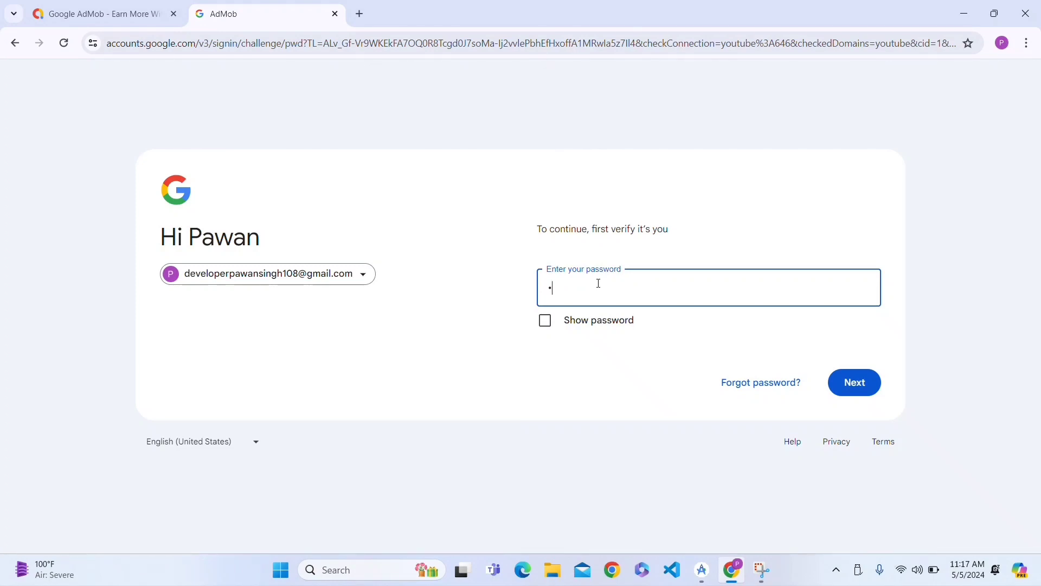
pyautogui.write('•••••••')
pyautogui.click(841, 395)
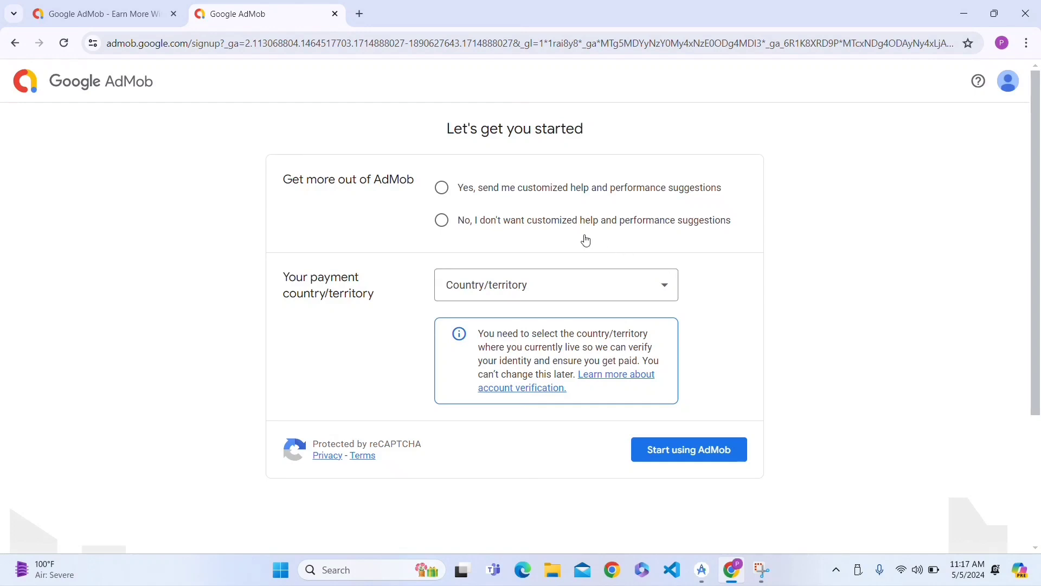
# Submit signup with customized help opted in, India as payment country and the agreement accepted.
pyautogui.click(447, 191)
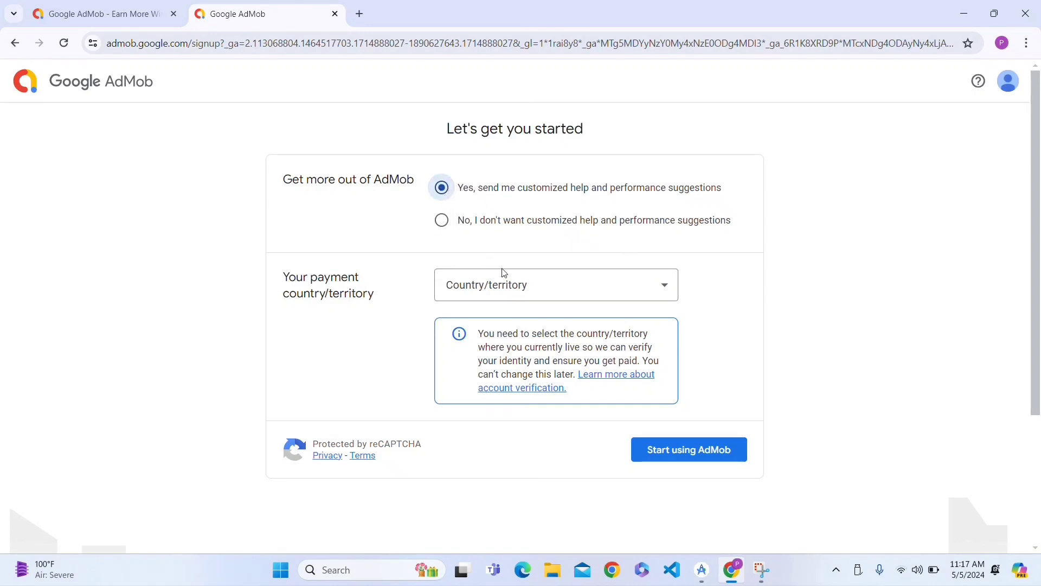
pyautogui.click(521, 289)
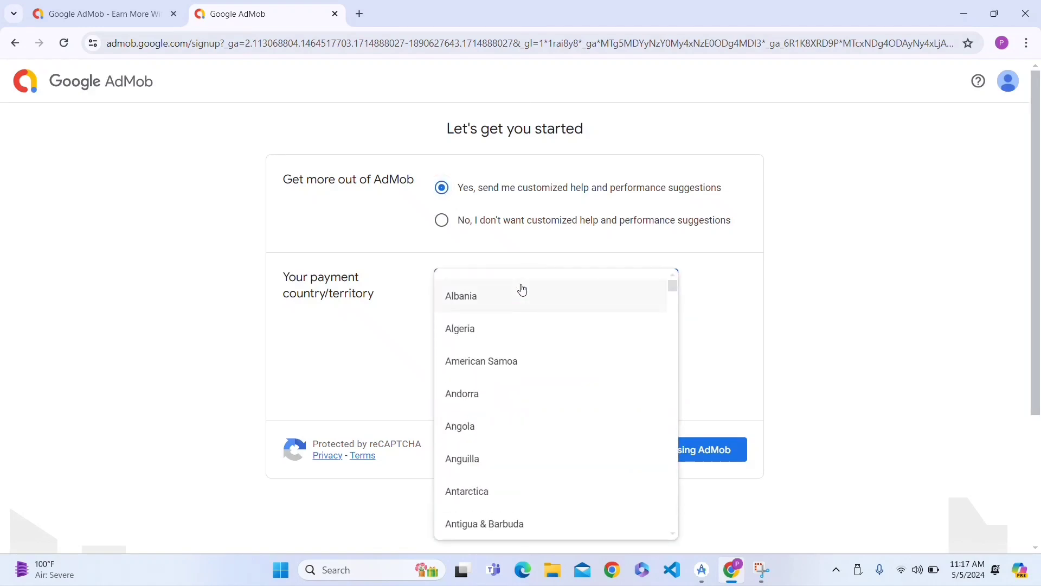
pyautogui.scroll(-15, 521, 289)
pyautogui.scroll(-1, 521, 290)
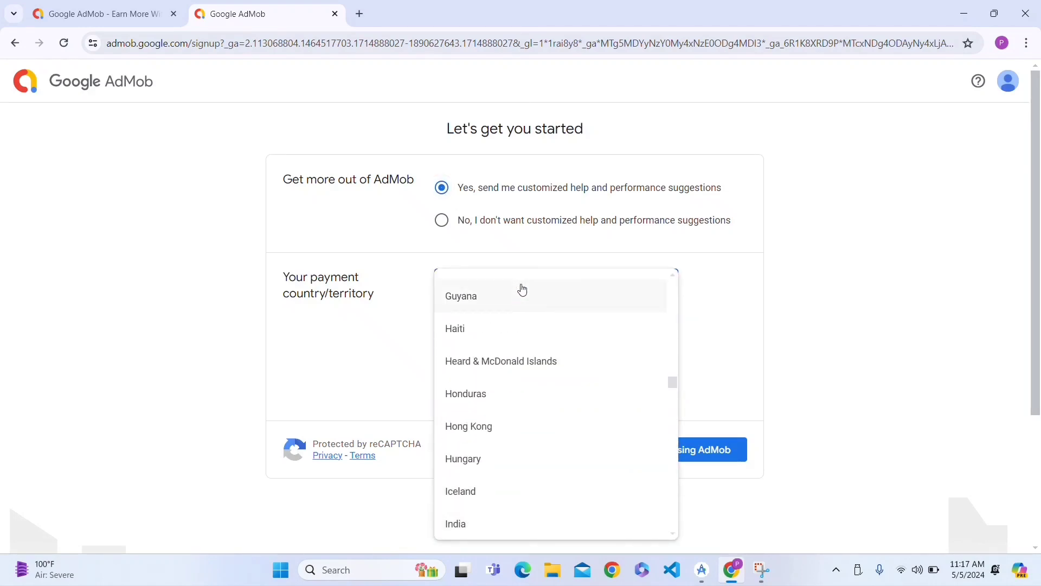
pyautogui.click(454, 529)
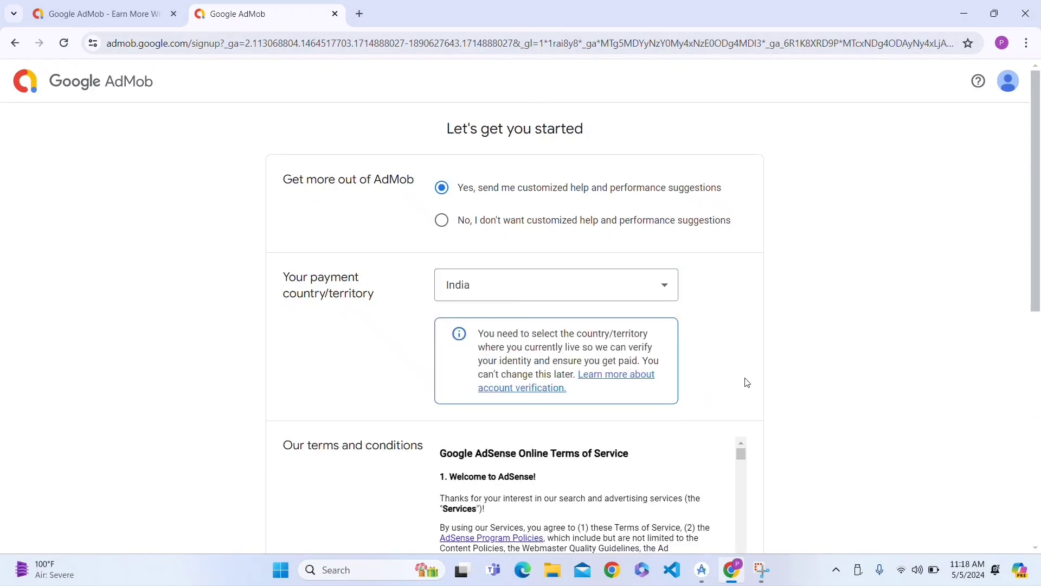
pyautogui.scroll(-2, 735, 378)
pyautogui.scroll(-2, 735, 379)
pyautogui.scroll(-2, 734, 378)
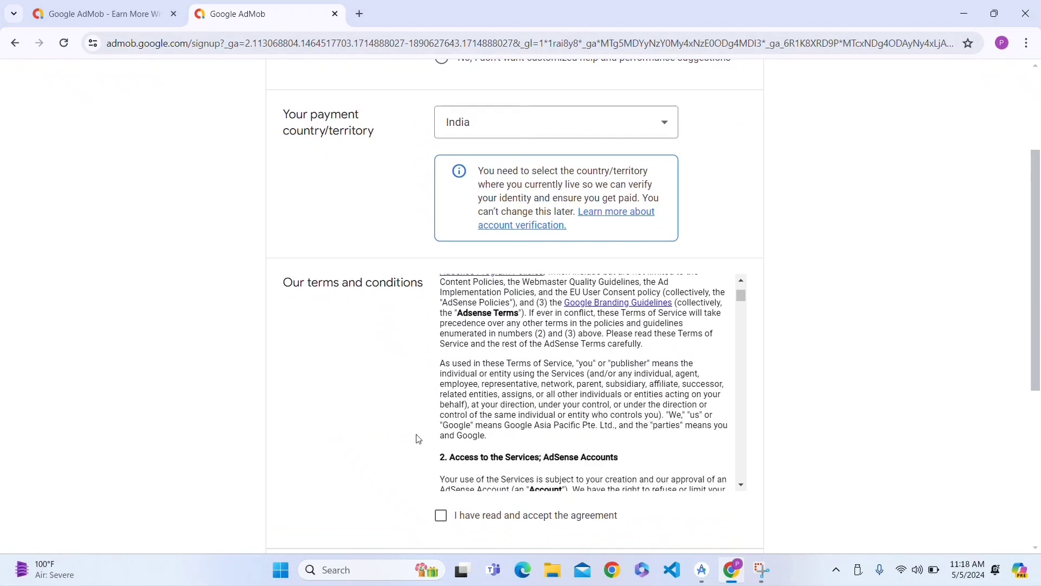
pyautogui.scroll(-3, 404, 444)
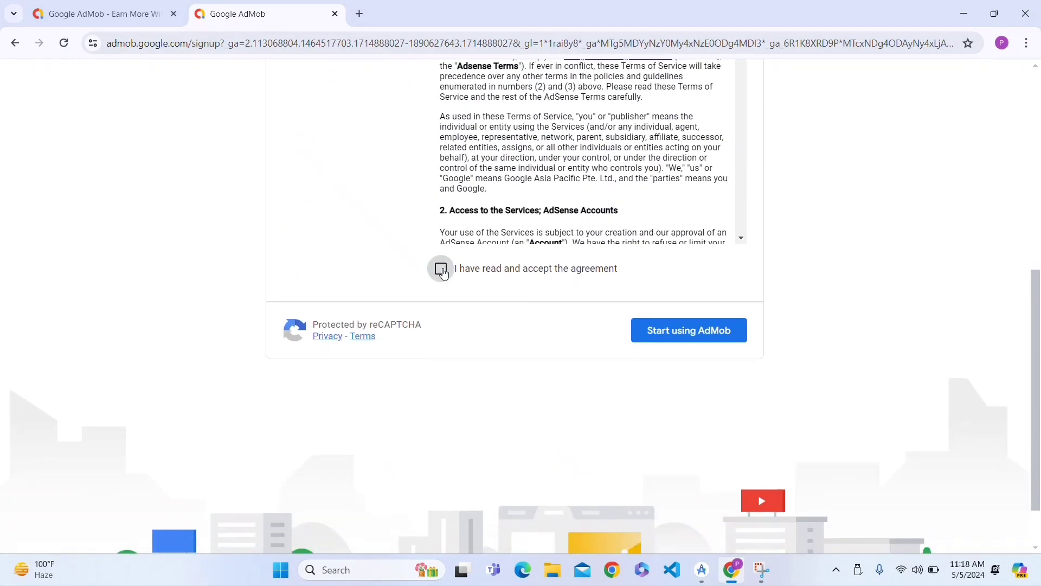
pyautogui.click(441, 269)
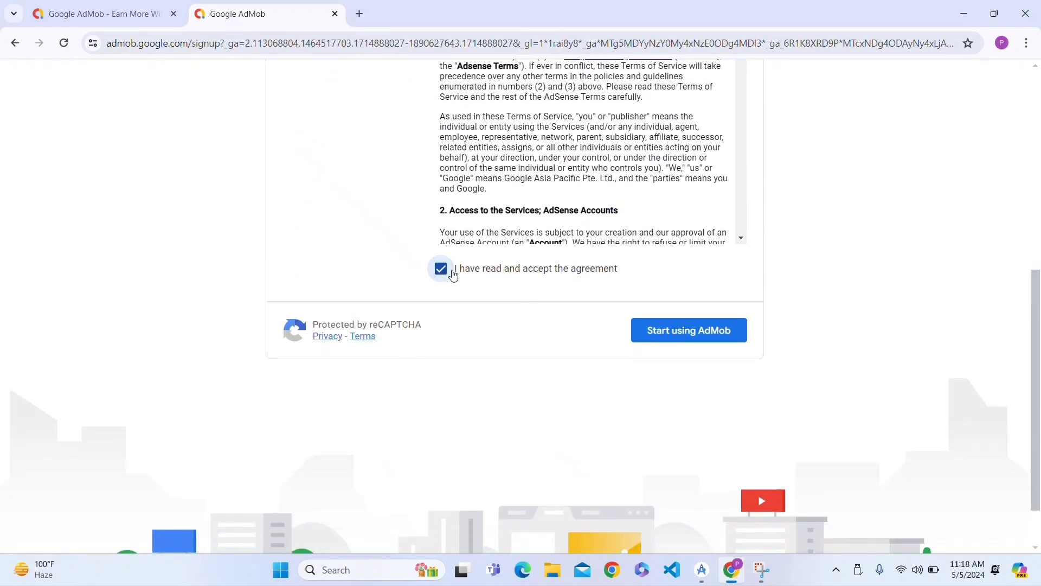
pyautogui.click(703, 339)
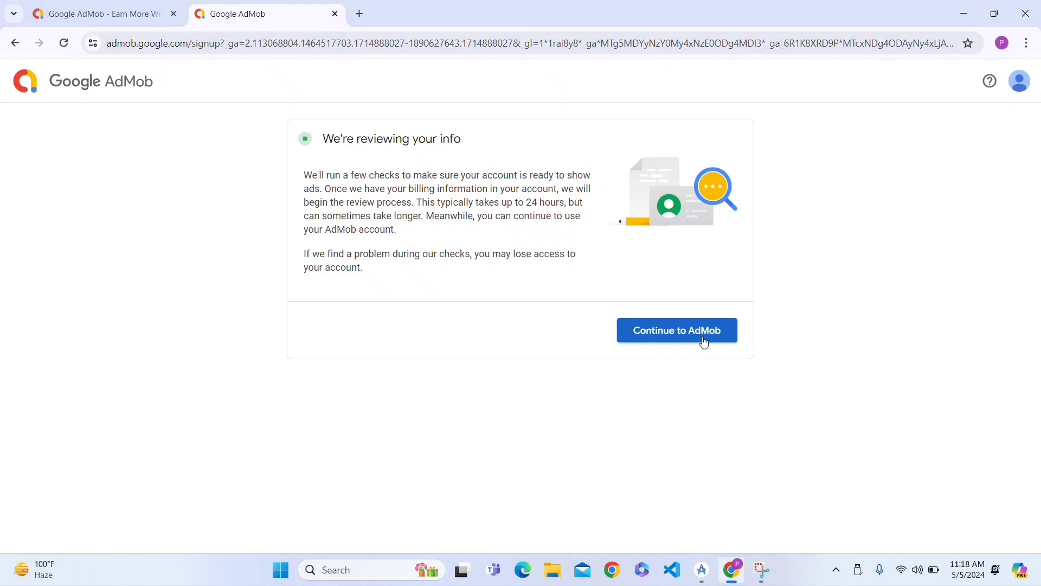
# Proceed to the AdMob dashboard, dismiss the search intro and begin adding a first app.
pyautogui.click(704, 340)
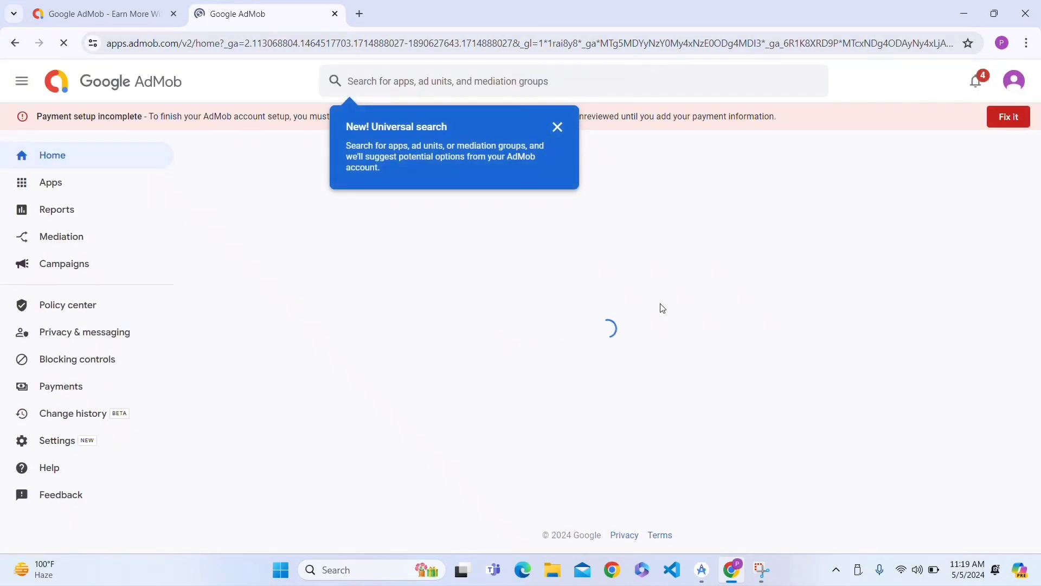
pyautogui.click(557, 128)
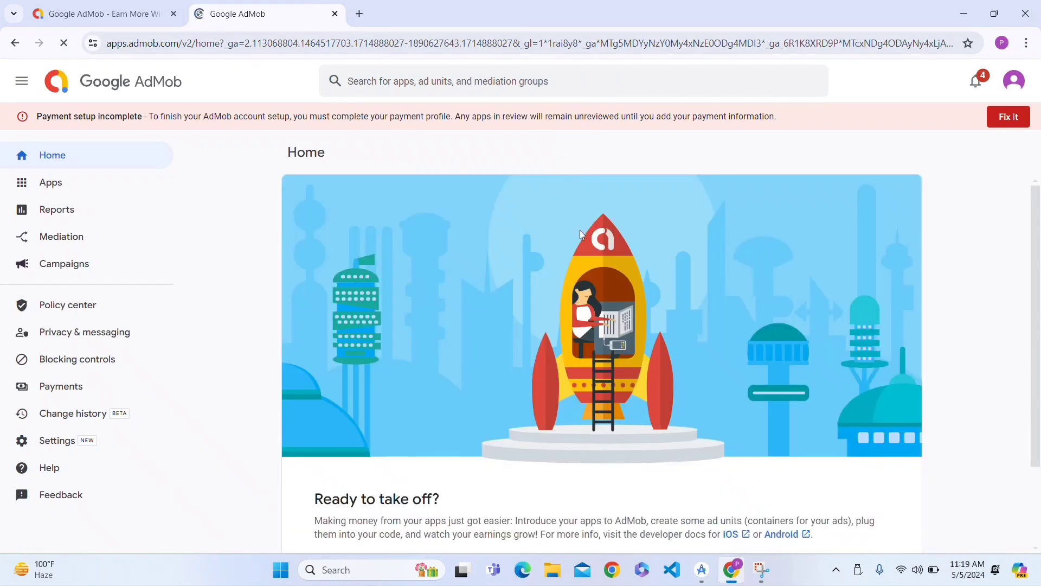
pyautogui.scroll(-2, 645, 306)
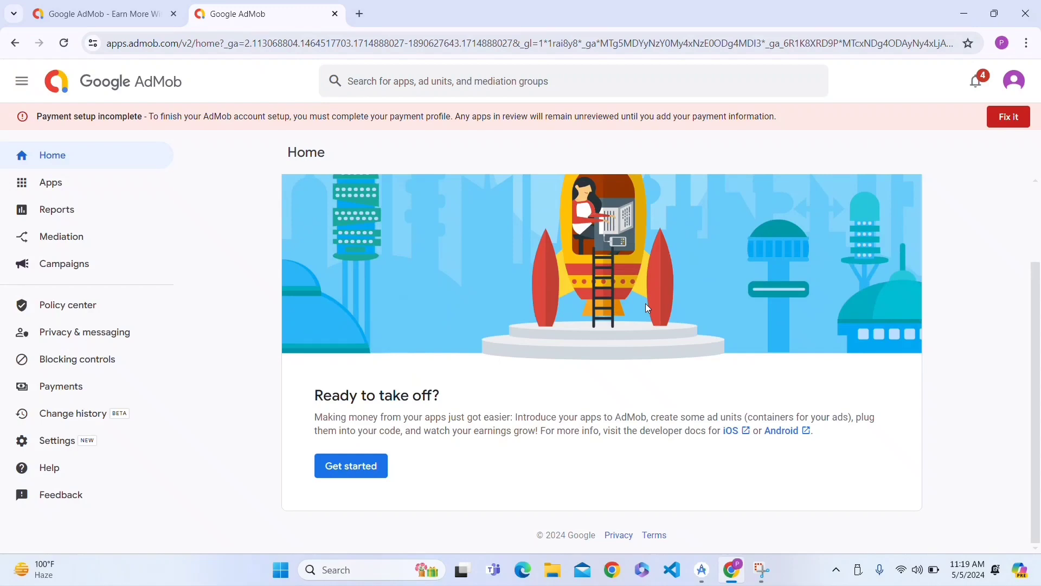
pyautogui.click(362, 467)
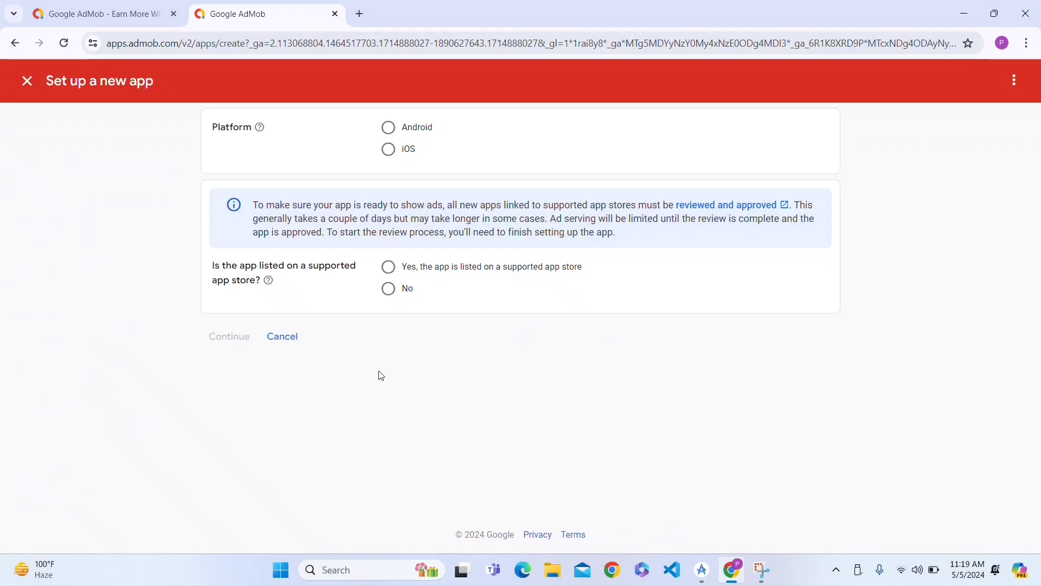
# Set up the new app as Android and not listed on an app store.
pyautogui.click(397, 133)
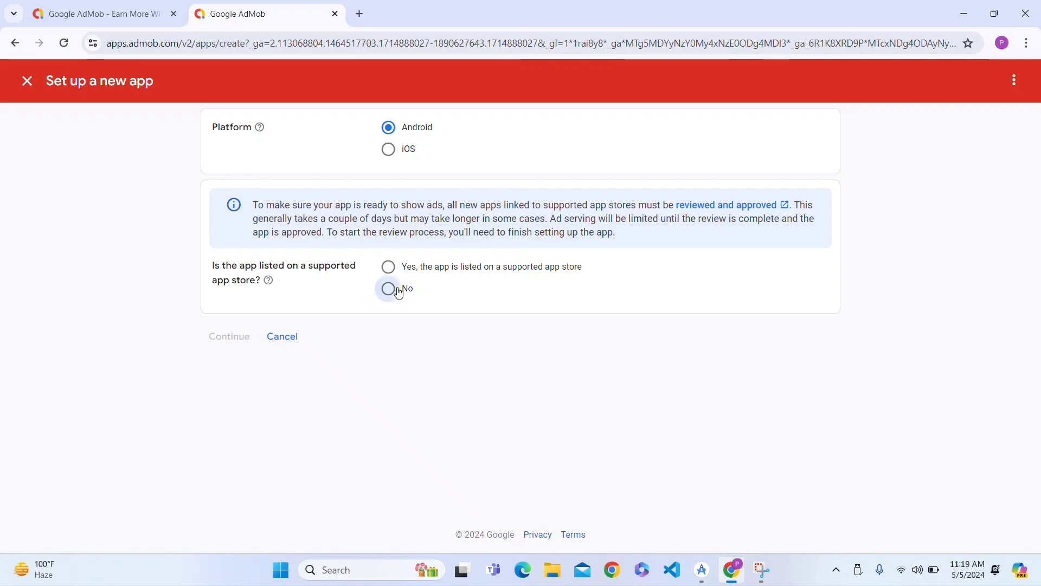
pyautogui.click(389, 289)
pyautogui.click(229, 337)
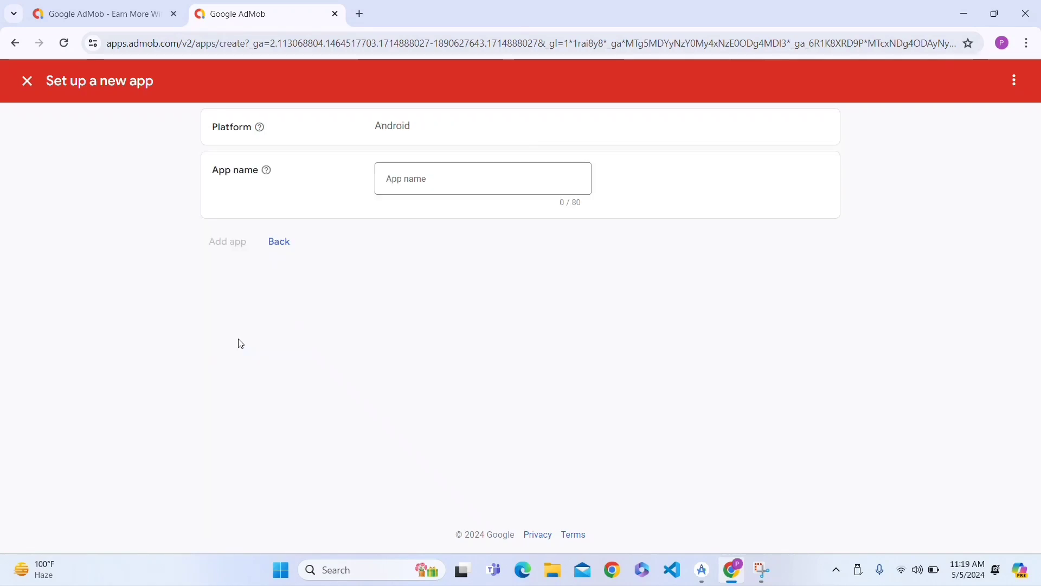
# Name the app 'BannerAd', add it to the account and finish setup.
pyautogui.click(430, 190)
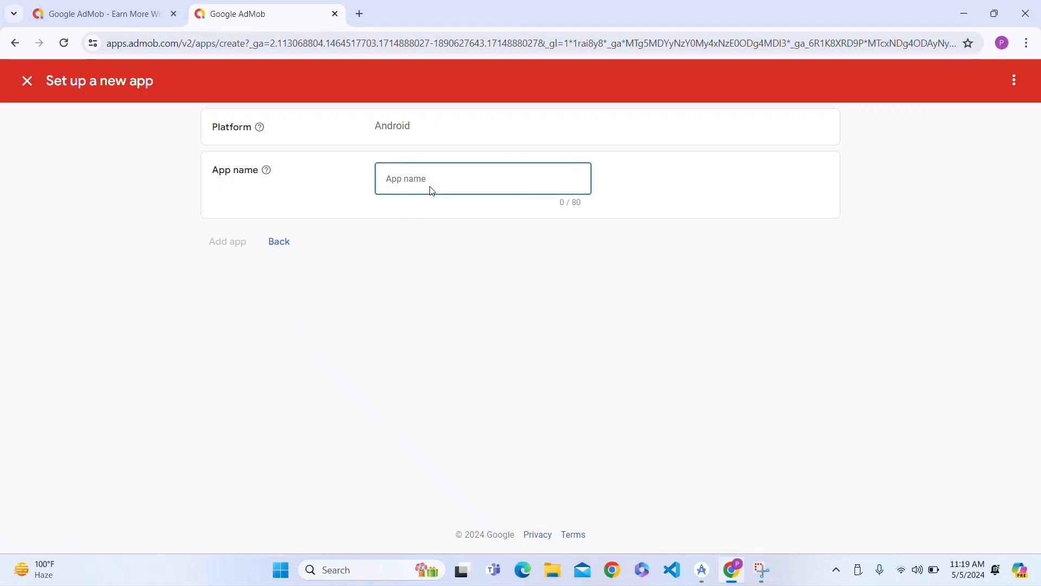
pyautogui.write('BAnner')
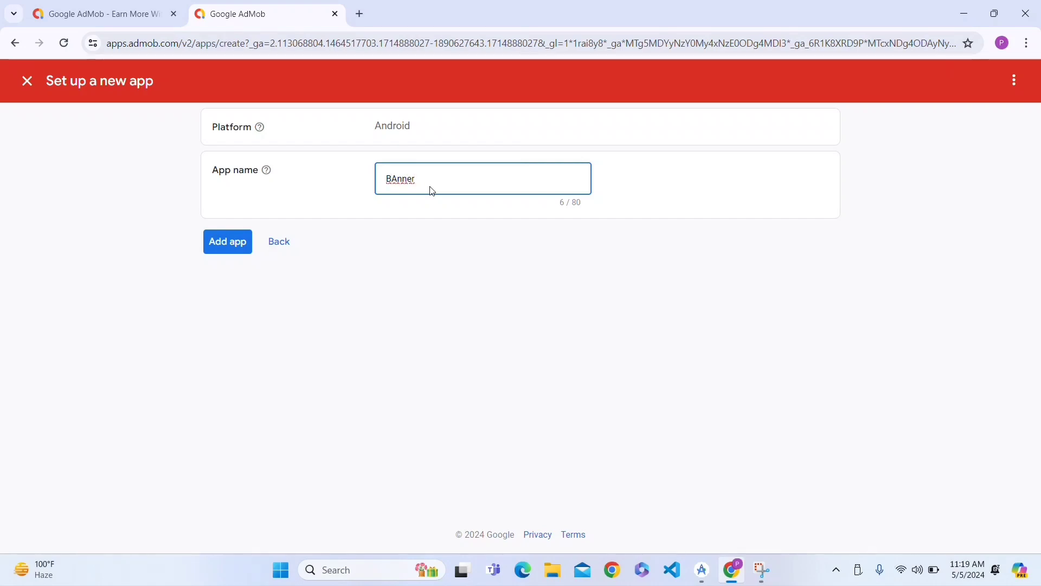
pyautogui.press('BackSpace')
pyautogui.write('anner')
pyautogui.write('Ad')
pyautogui.click(229, 252)
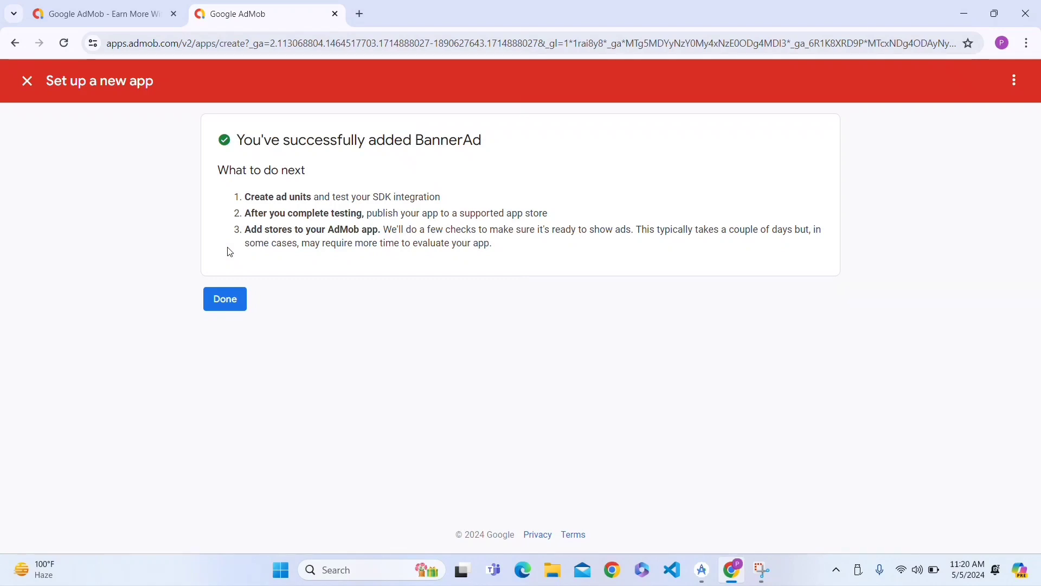
pyautogui.click(225, 299)
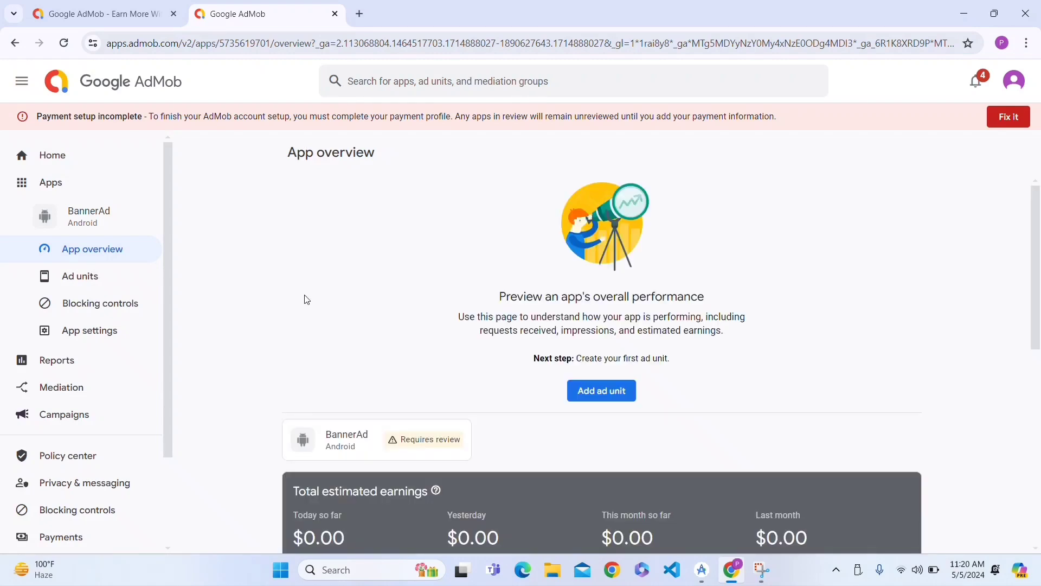
pyautogui.scroll(-2, 464, 377)
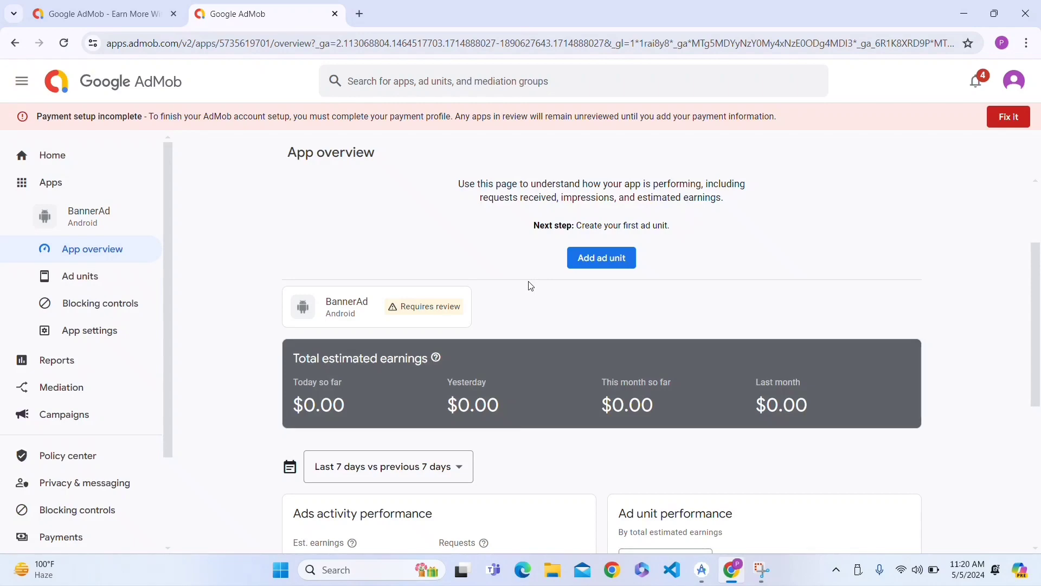
# Begin creating an ad unit for the BannerAd app.
pyautogui.click(596, 260)
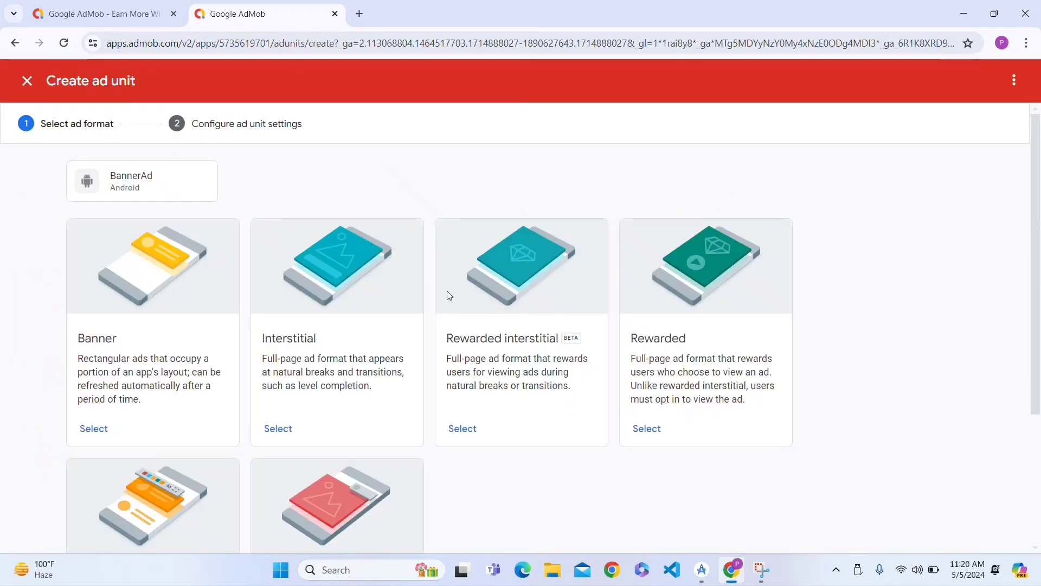
# Create a Banner ad unit named 'bannerAd' with partner bidding enabled.
pyautogui.click(98, 432)
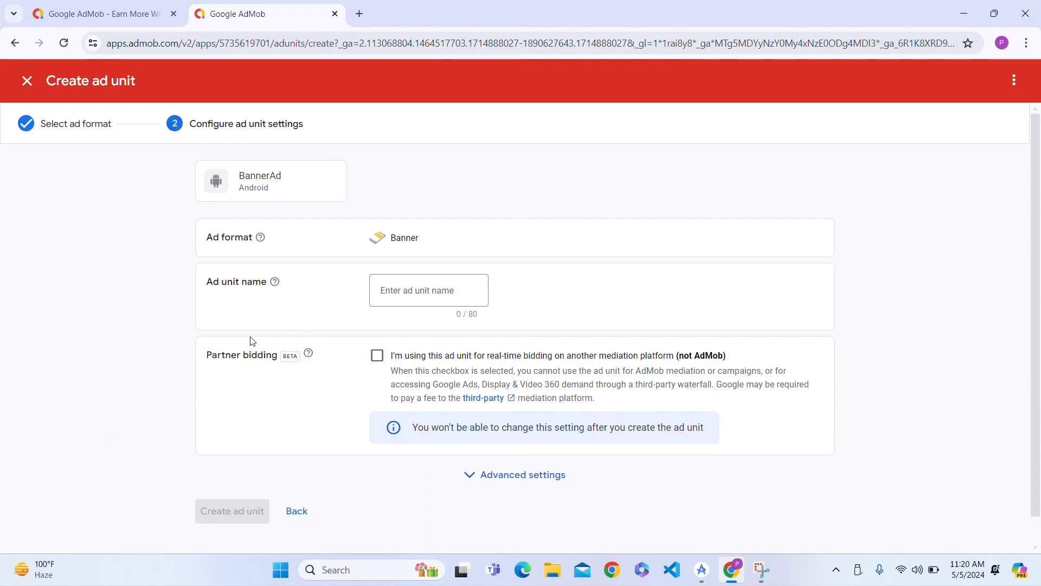
pyautogui.click(428, 291)
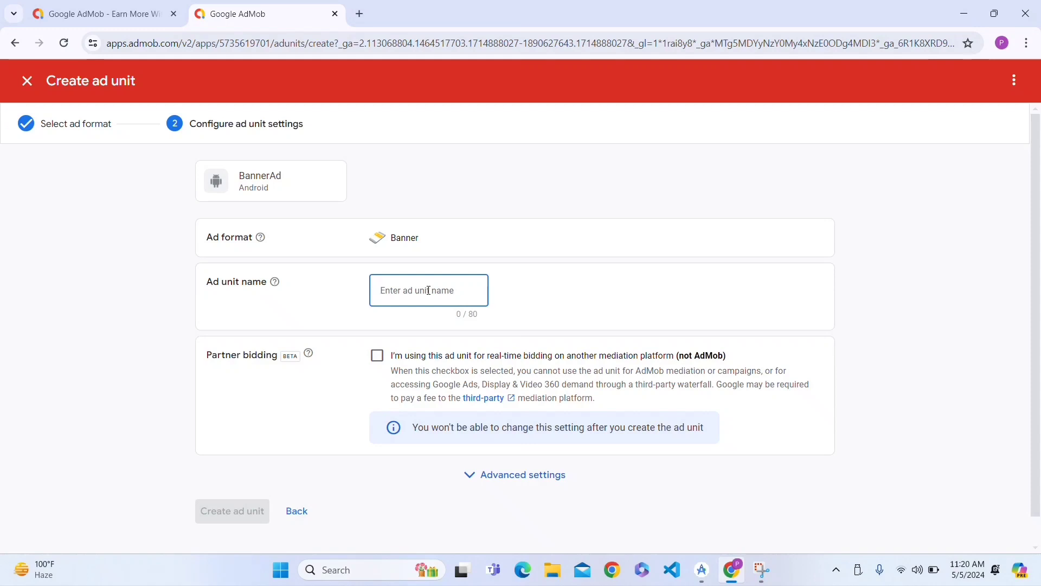
pyautogui.write('banner')
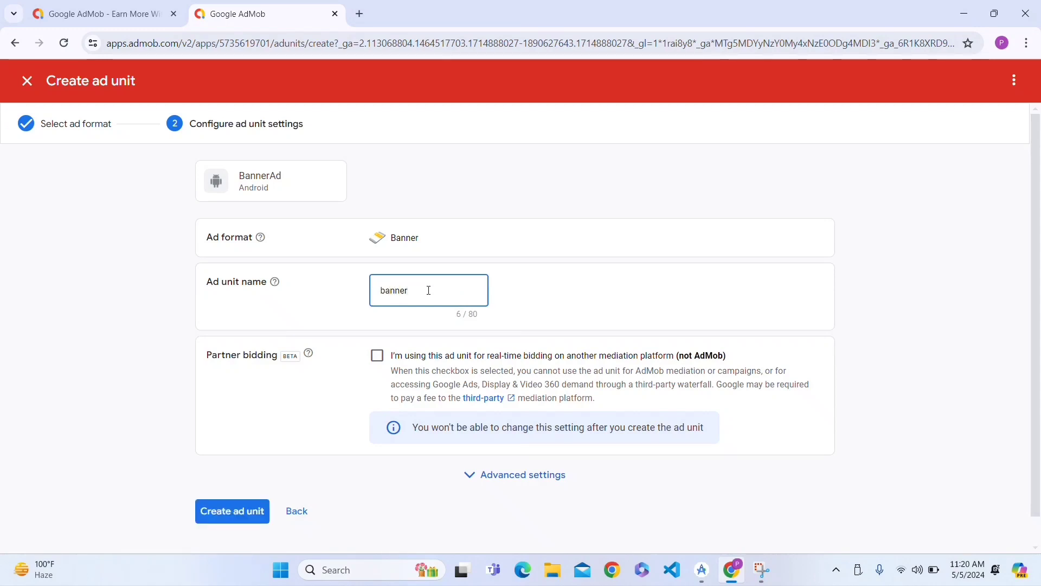
pyautogui.write('Ad')
pyautogui.click(377, 361)
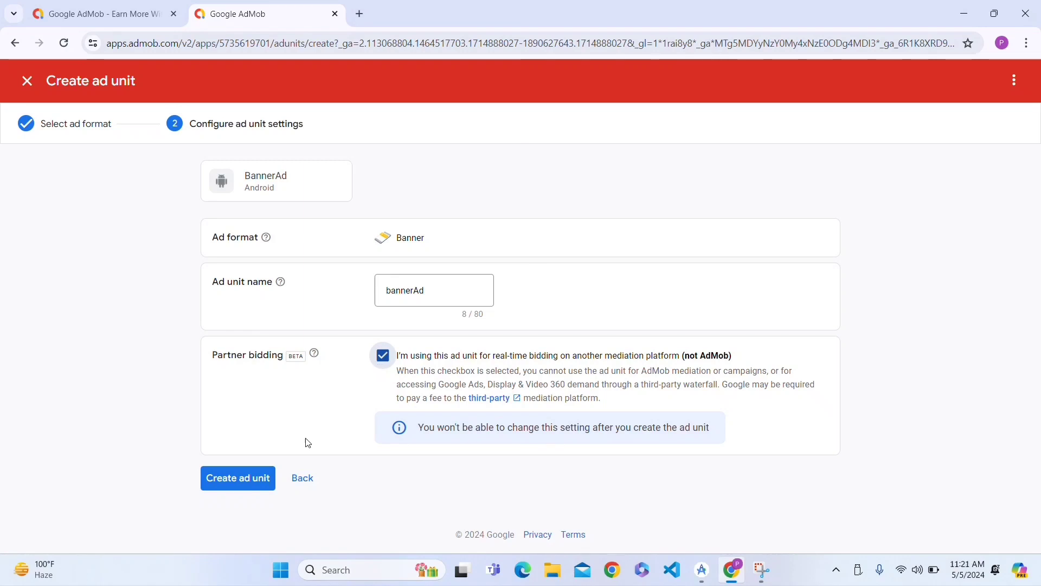
pyautogui.click(244, 482)
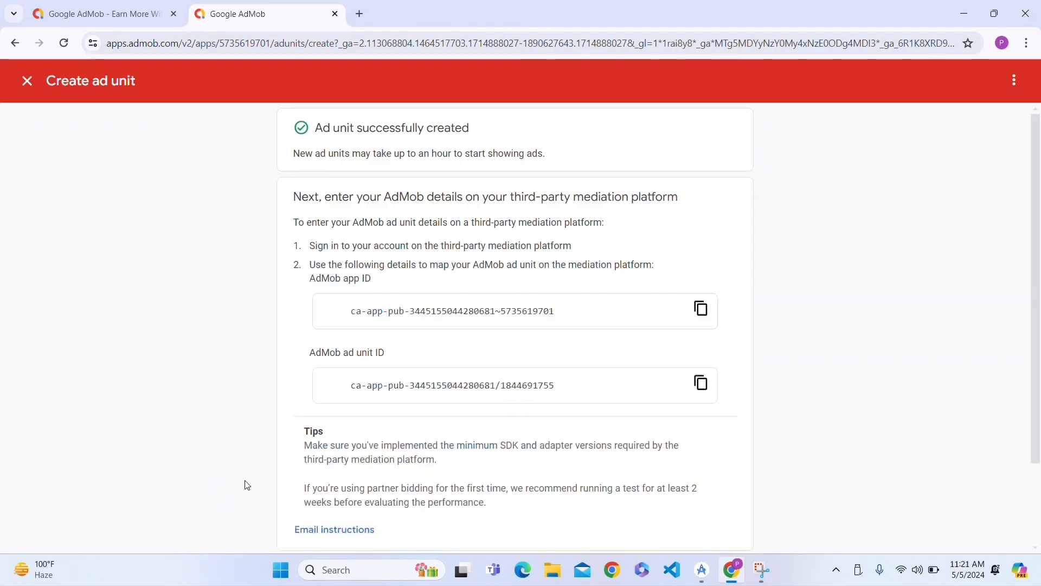